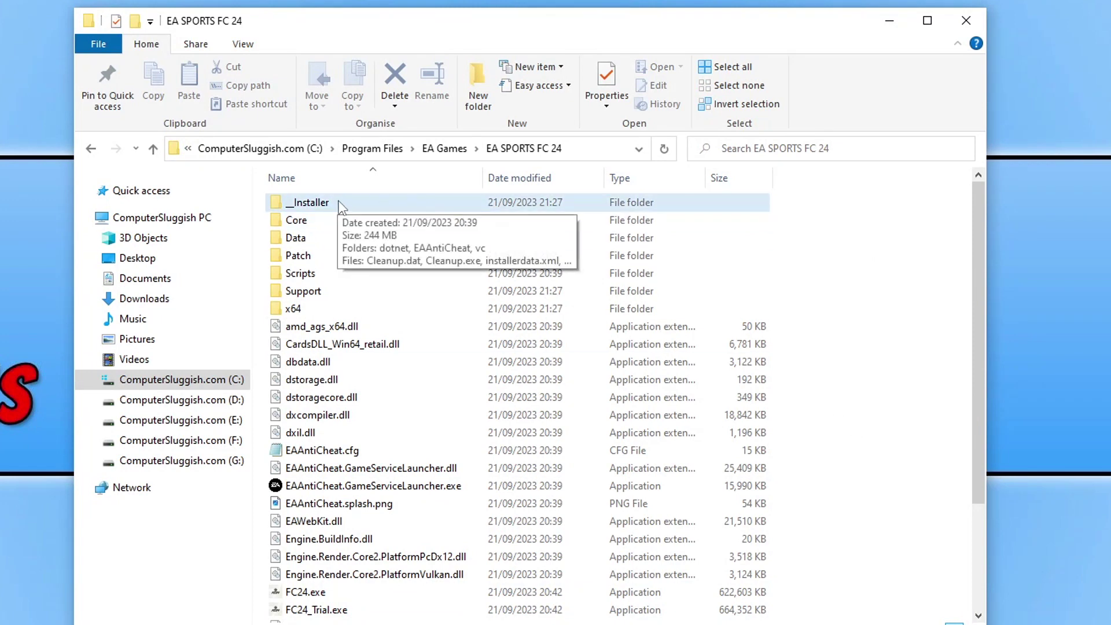
- Open the EAAntiCheat folder inside __Installer and run EAAntiCheat.Installer.exe as administrator
{"action": "double_click", "coordinate": [312, 203]}
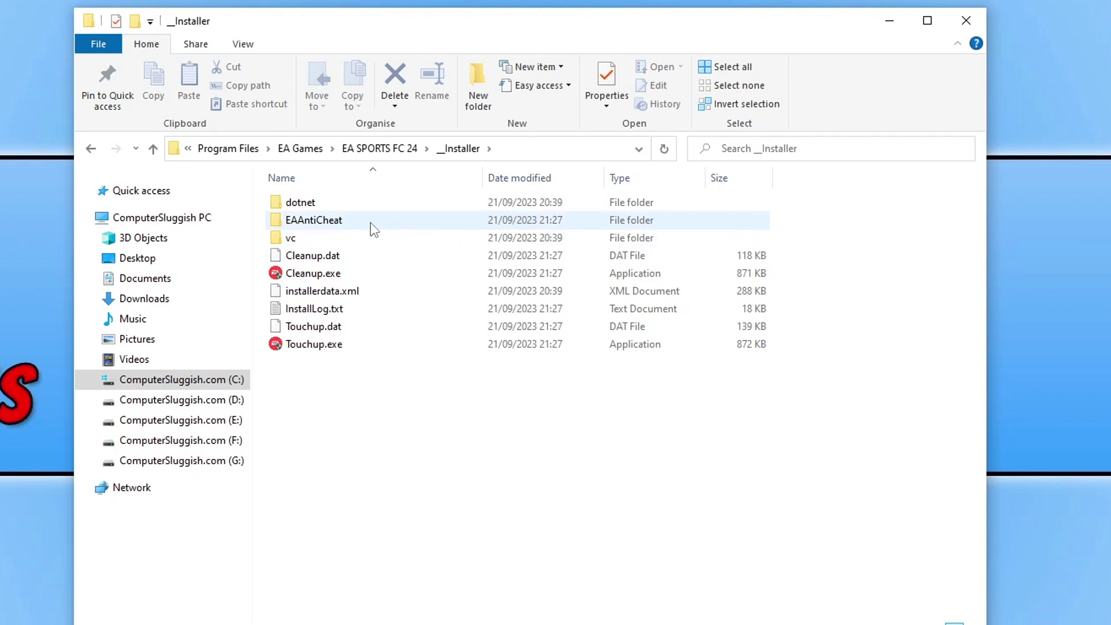
{"action": "left_click", "coordinate": [334, 226]}
{"action": "double_click", "coordinate": [334, 225]}
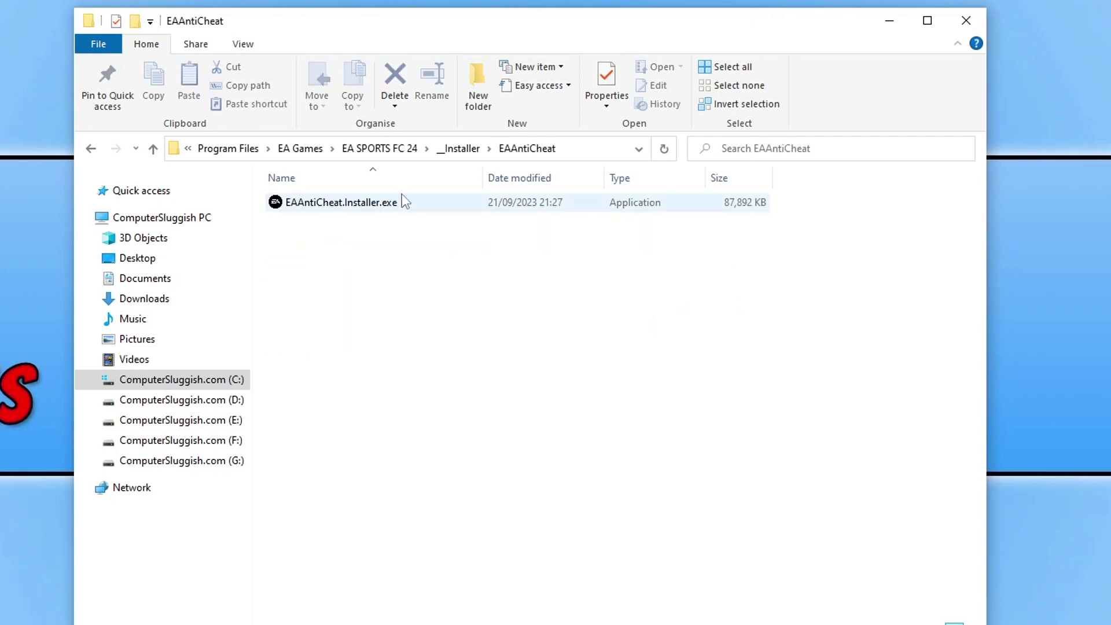
{"action": "right_click", "coordinate": [340, 205]}
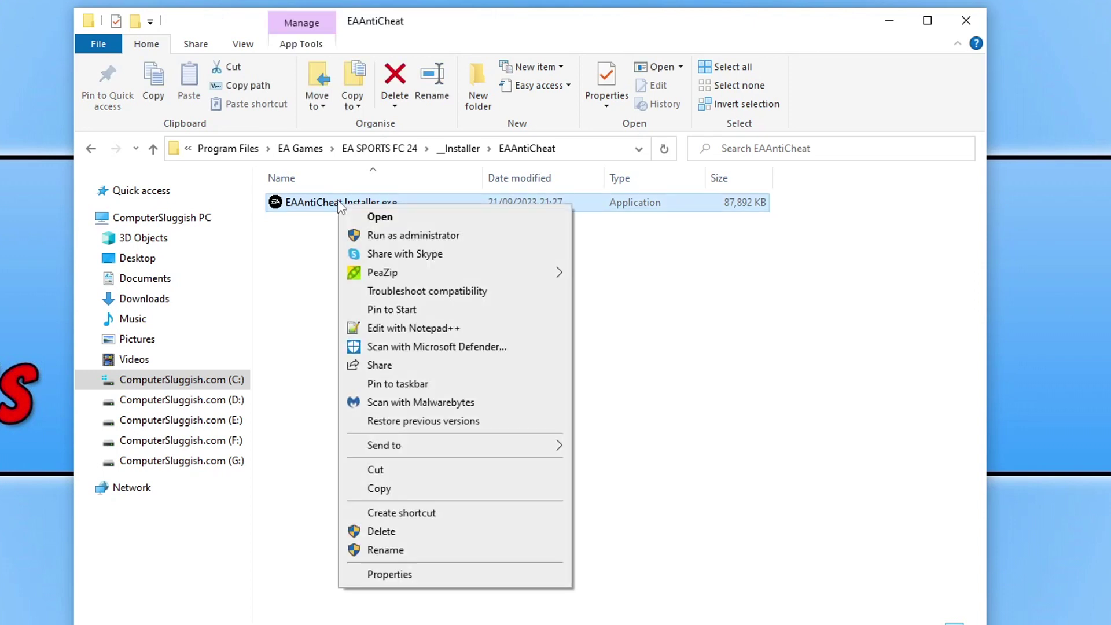
{"action": "left_click", "coordinate": [412, 236]}
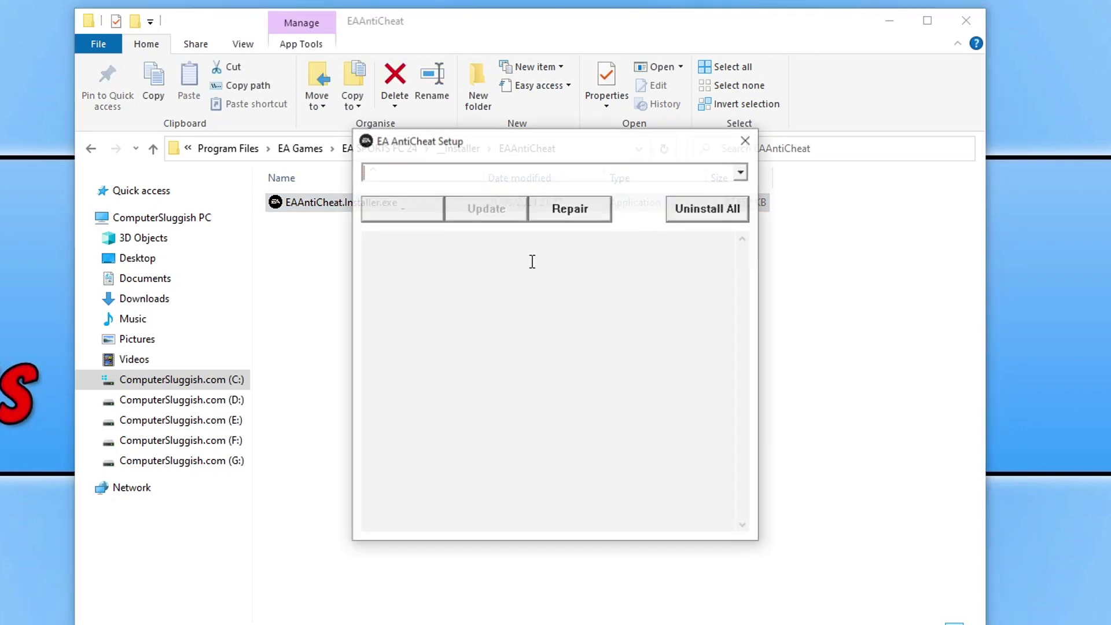
- Choose (Installed) FC 24 as the game in EA AntiCheat Setup and start its repair, accepting the folder selection request
{"action": "left_click", "coordinate": [741, 172]}
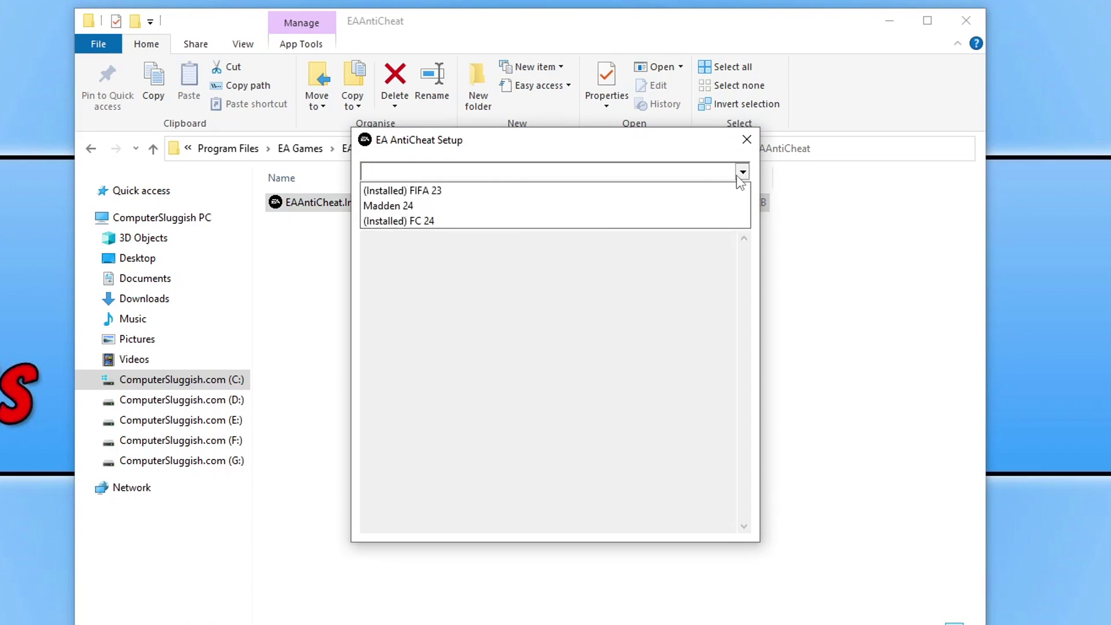
{"action": "left_click", "coordinate": [424, 221]}
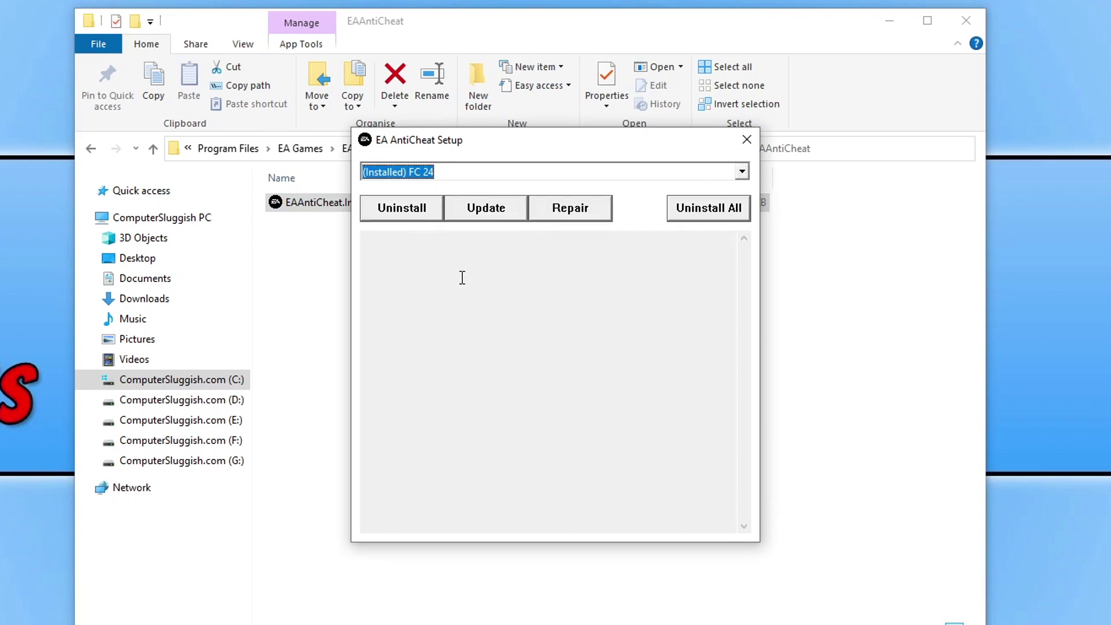
{"action": "left_click", "coordinate": [602, 213]}
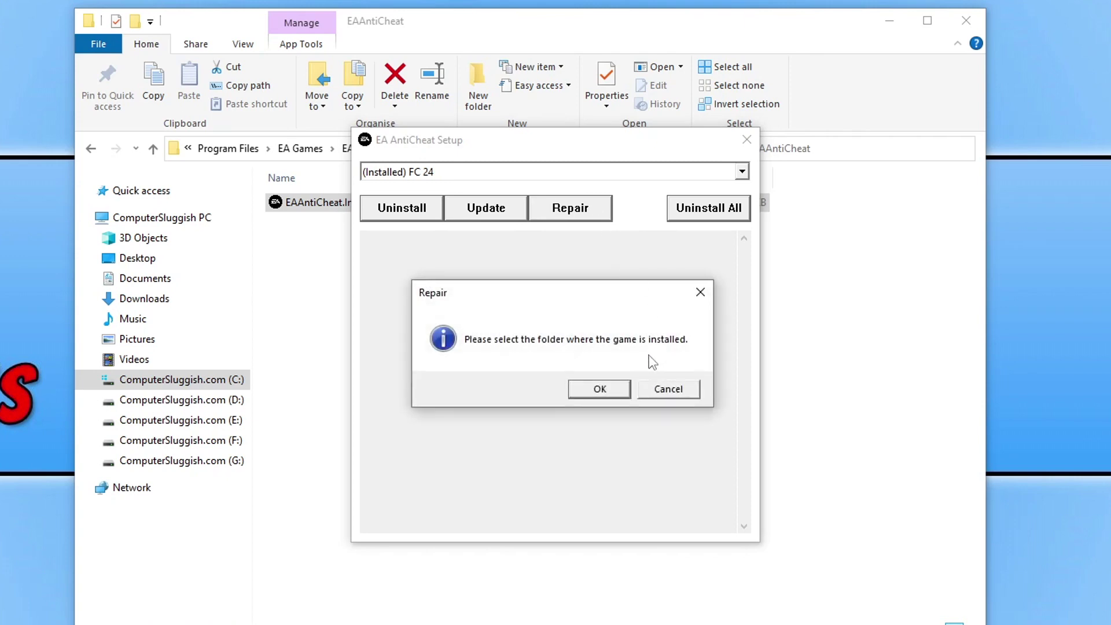
{"action": "left_click", "coordinate": [615, 391]}
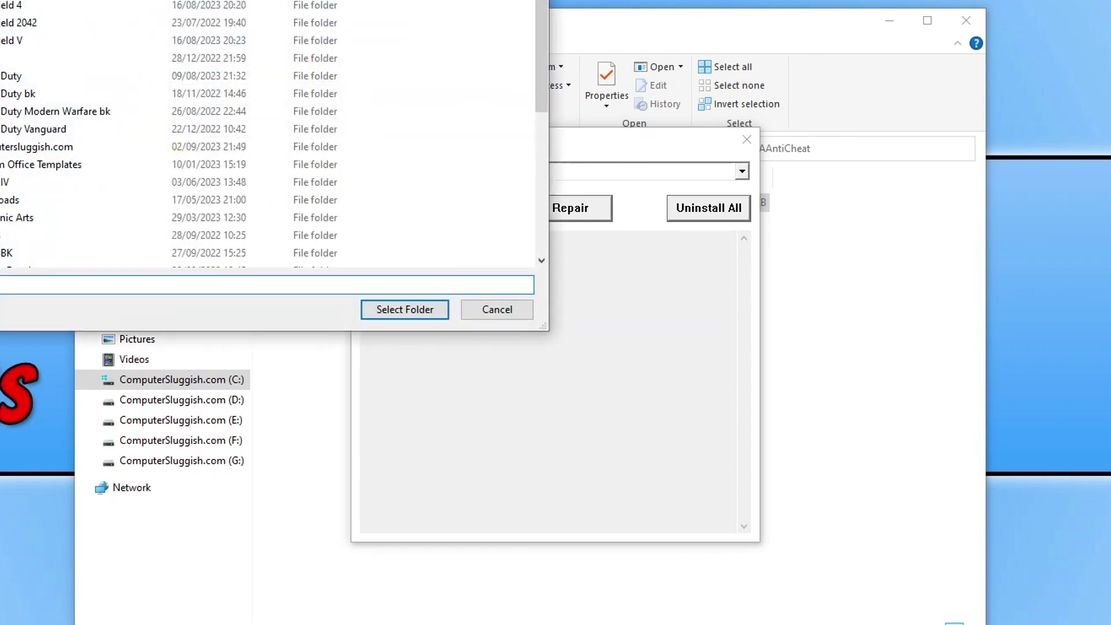
- Copy the game path C:\Program Files\EA Games\EA SPORTS FC 24\ from the address of the EAAntiCheat folder window
{"action": "left_click_drag", "start_coordinate": [182, 2], "coordinate": [323, 136]}
{"action": "left_click", "coordinate": [468, 28]}
{"action": "left_click", "coordinate": [579, 149]}
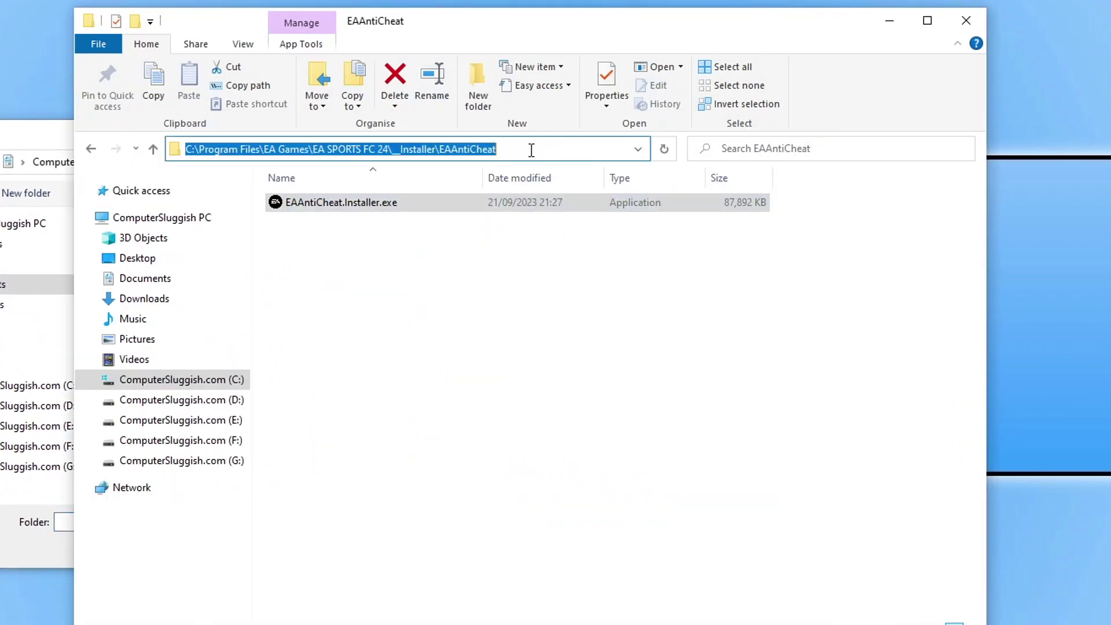
{"action": "left_click", "coordinate": [394, 149]}
{"action": "left_click_drag", "start_coordinate": [393, 149], "coordinate": [132, 148]}
{"action": "key", "text": "ctrl+c"}
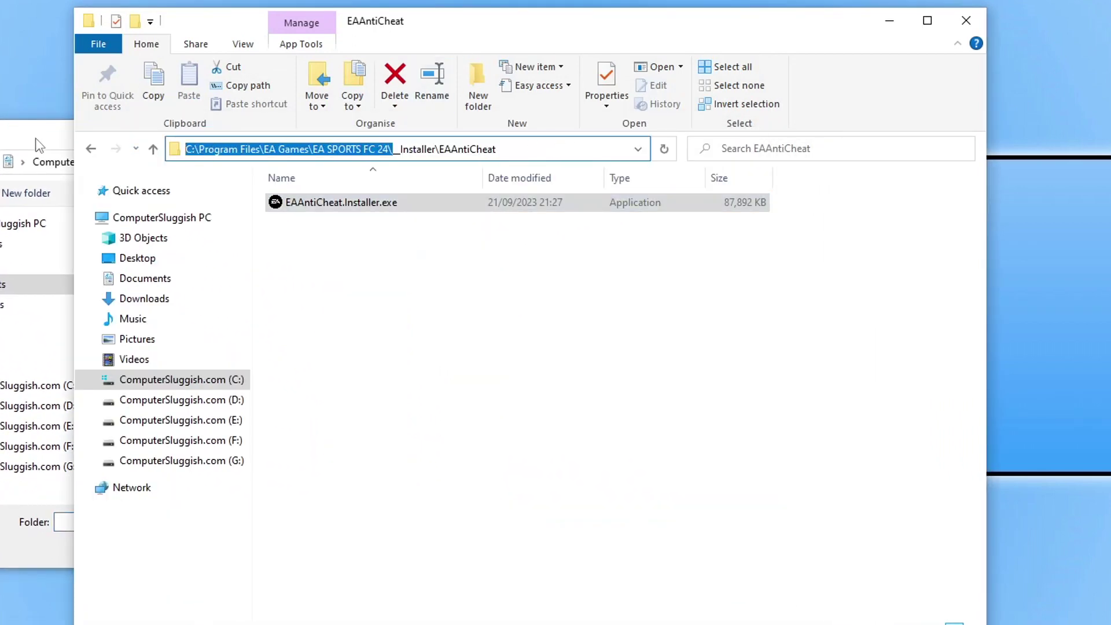
- Go to the copied EA SPORTS FC 24 path in the folder selection dialog and select that folder for the repair
{"action": "left_click", "coordinate": [39, 144]}
{"action": "left_click", "coordinate": [214, 158]}
{"action": "key", "text": "ctrl+v"}
{"action": "key", "text": "Return"}
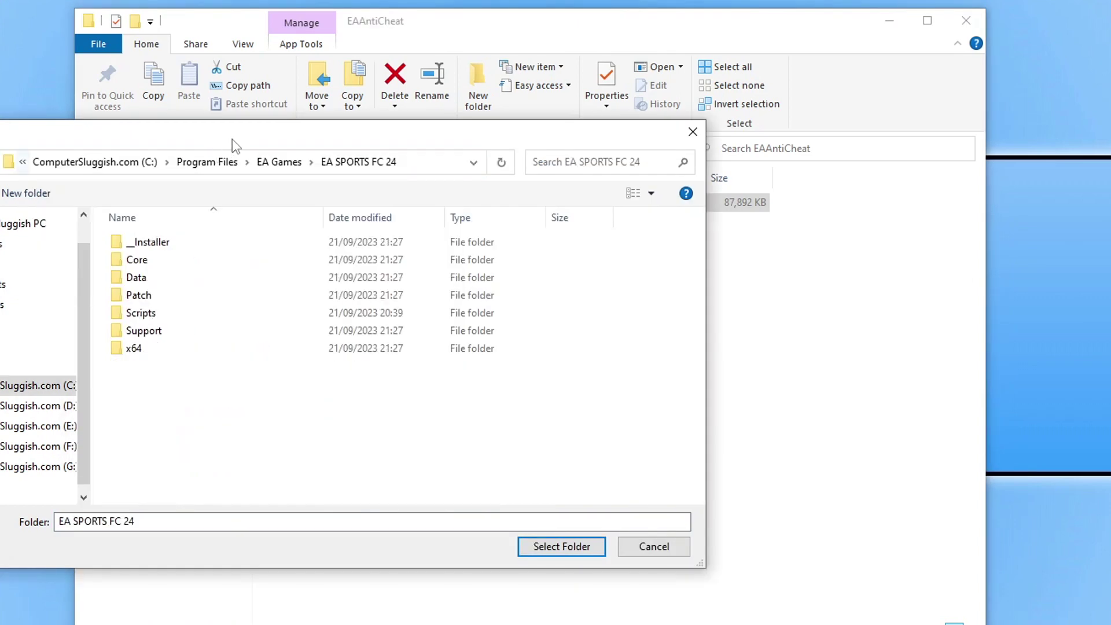
{"action": "left_click", "coordinate": [553, 547]}
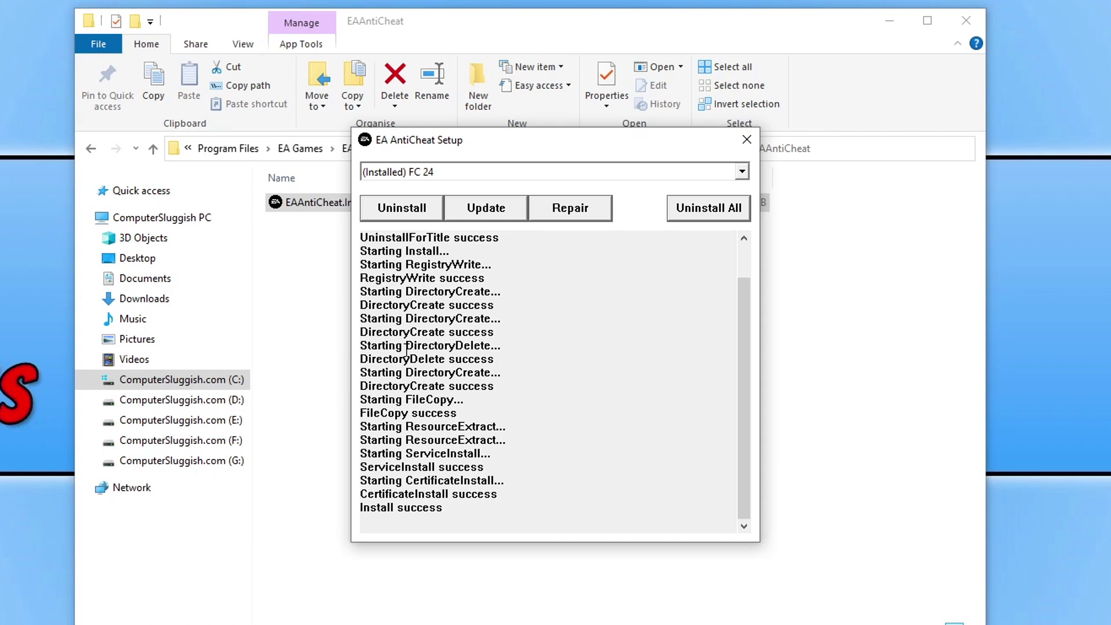
- Run the anti-cheat update for FC 24 in EA AntiCheat Setup
{"action": "left_click", "coordinate": [498, 217]}
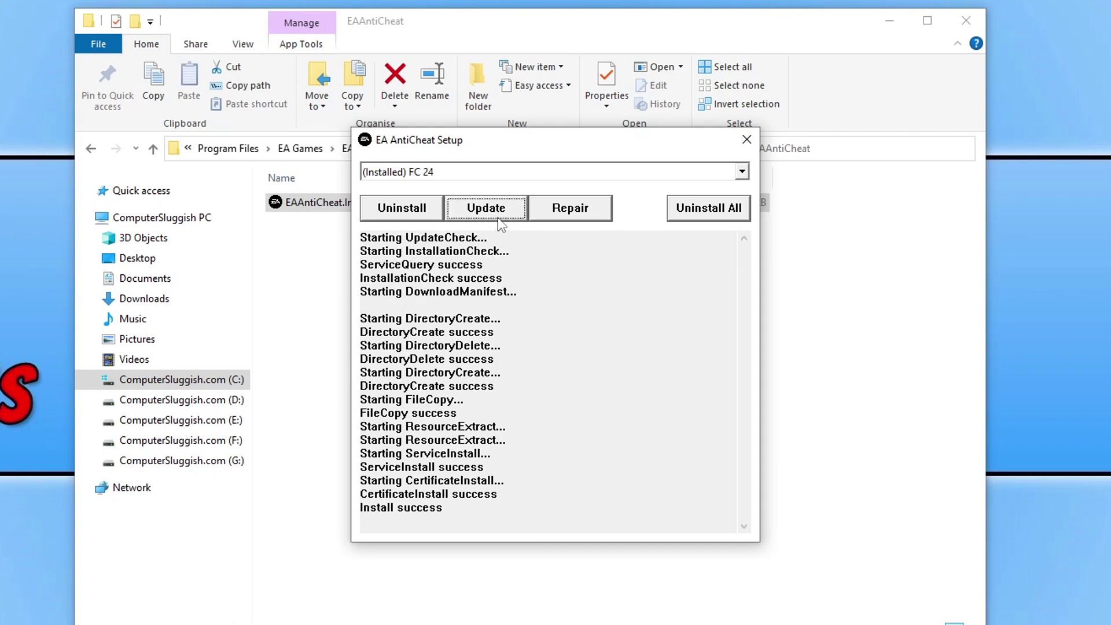
{"action": "left_click_drag", "start_coordinate": [430, 236], "coordinate": [538, 317]}
{"action": "left_click", "coordinate": [540, 317]}
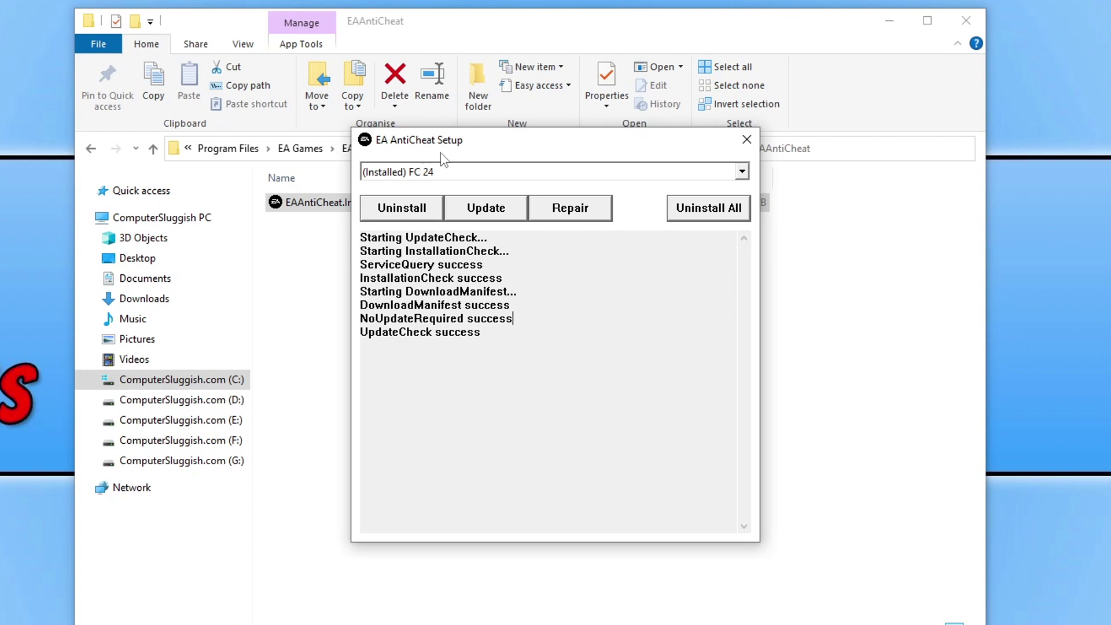
- Uninstall the anti-cheat for FC 24 and close EA AntiCheat Setup
{"action": "left_click", "coordinate": [424, 211]}
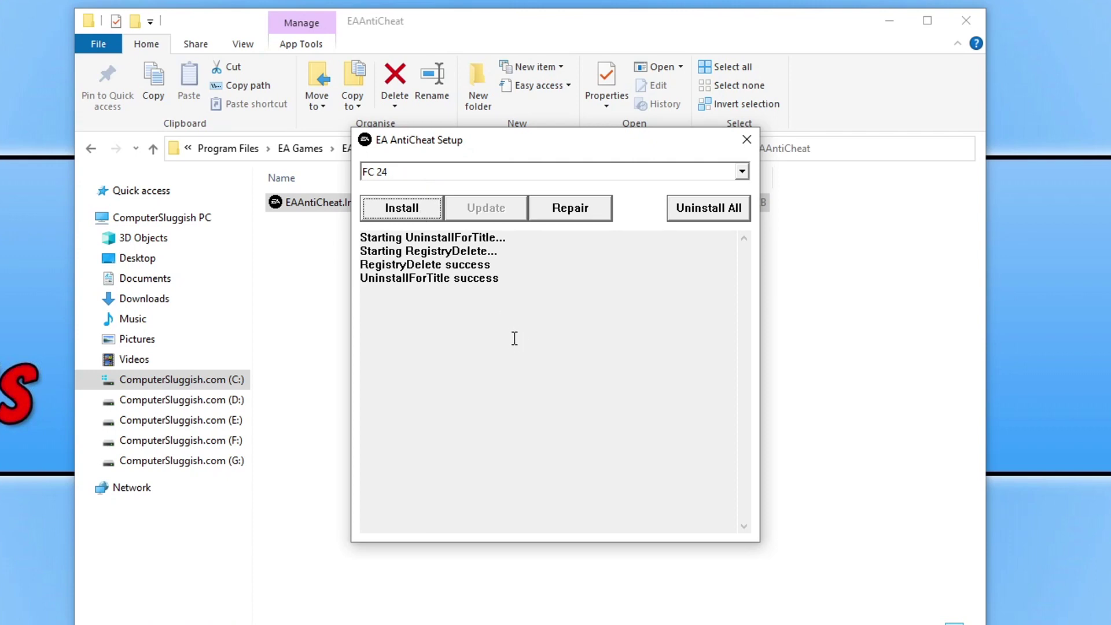
{"action": "left_click", "coordinate": [747, 141]}
- Run EAAntiCheat.Installer.exe as administrator again, install the anti-cheat for FC 24, and close the setup
{"action": "right_click", "coordinate": [342, 202]}
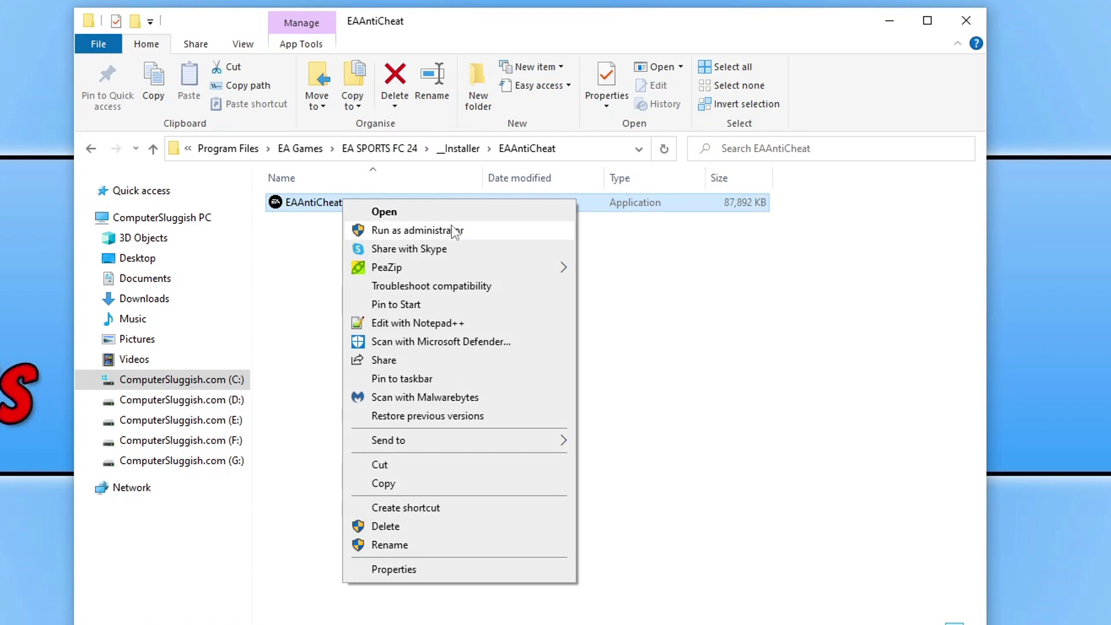
{"action": "left_click", "coordinate": [416, 230]}
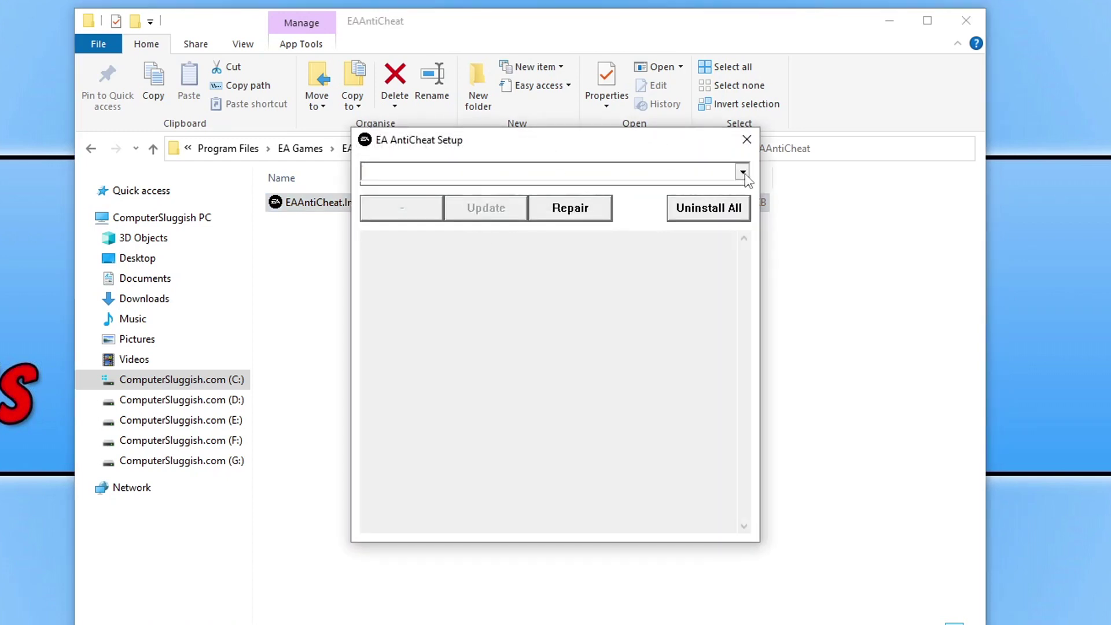
{"action": "left_click", "coordinate": [743, 173]}
{"action": "left_click", "coordinate": [384, 223]}
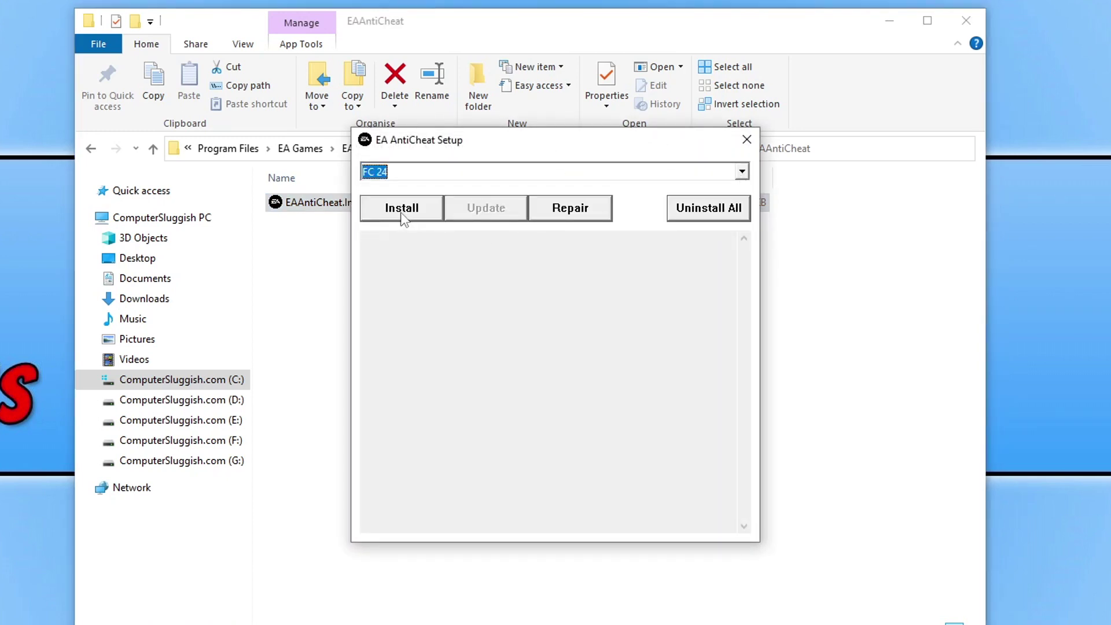
{"action": "left_click", "coordinate": [402, 215]}
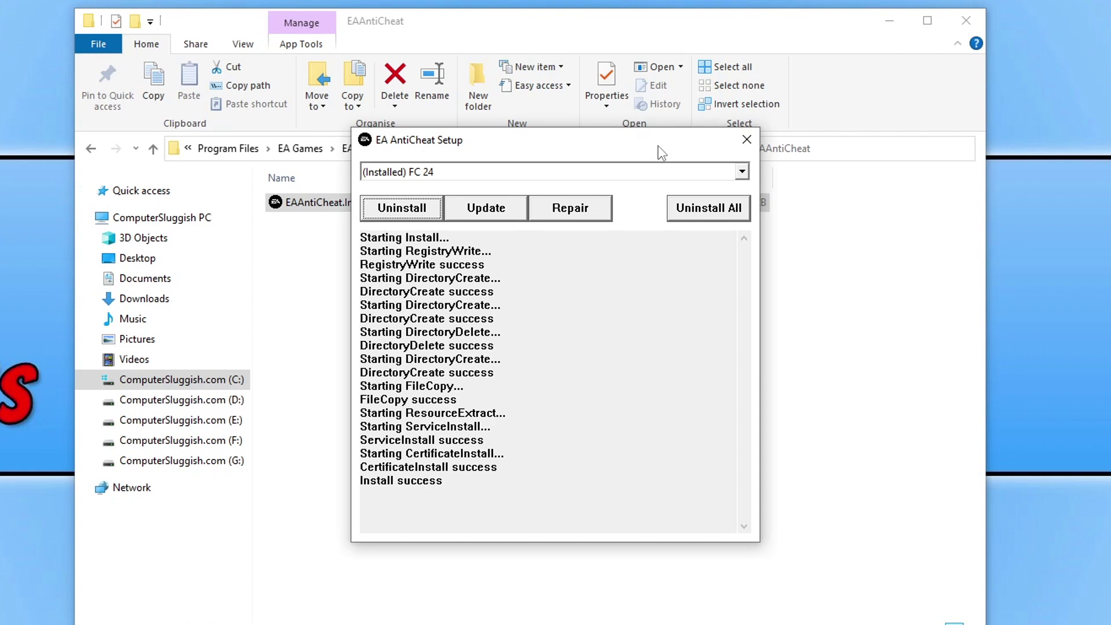
{"action": "left_click", "coordinate": [757, 140]}
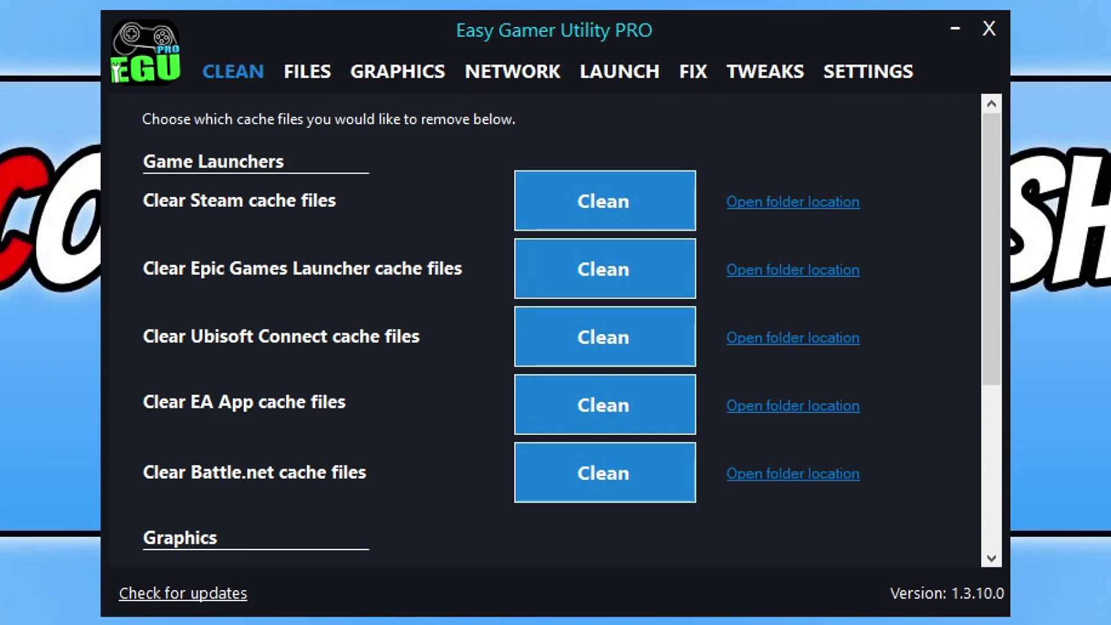
- In Easy Gamer Utility PRO's custom game fixing, select FC24.exe from C:\Program Files\EA Games\EA SPORTS FC 24 as the game to fix
{"action": "left_click", "coordinate": [690, 72]}
{"action": "left_click_drag", "start_coordinate": [998, 122], "coordinate": [1005, 317]}
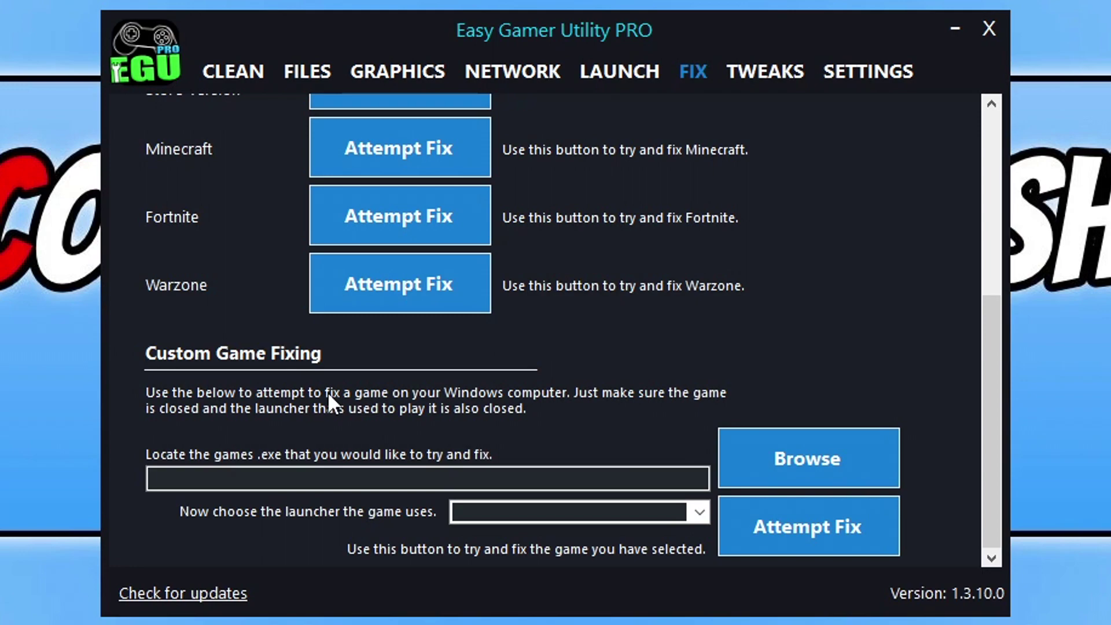
{"action": "left_click", "coordinate": [840, 457]}
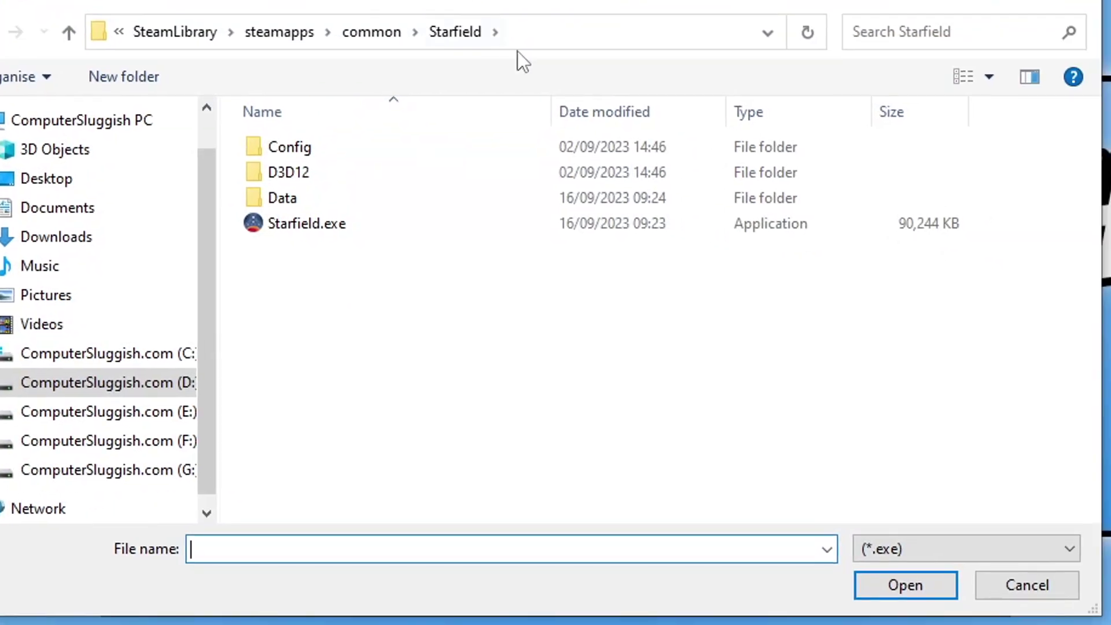
{"action": "left_click", "coordinate": [644, 58]}
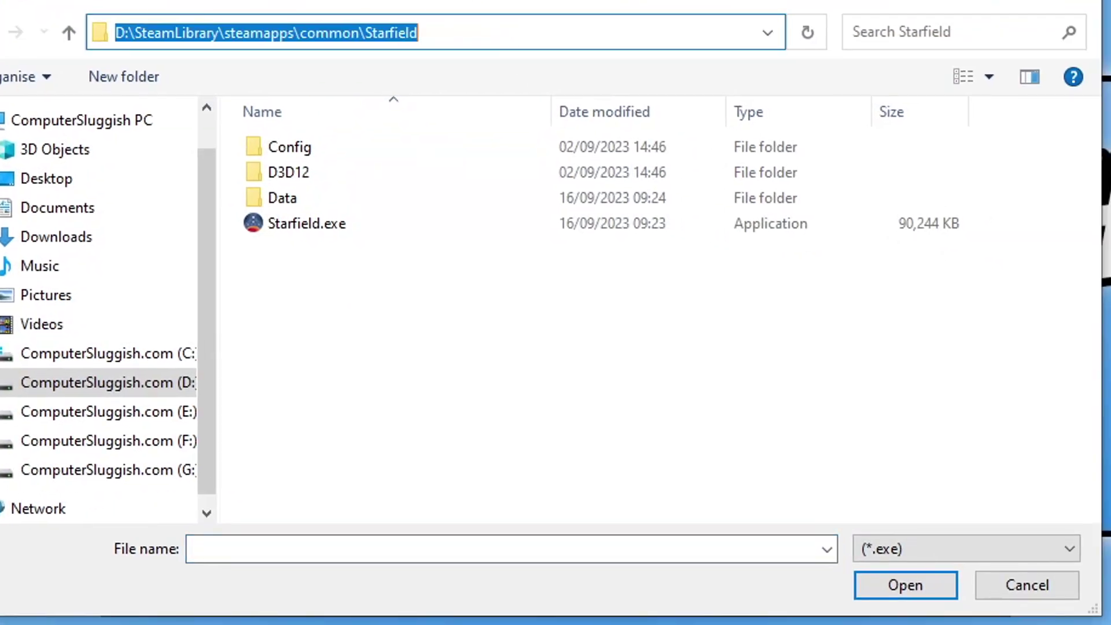
{"action": "key", "text": "ctrl+v"}
{"action": "key", "text": "Return"}
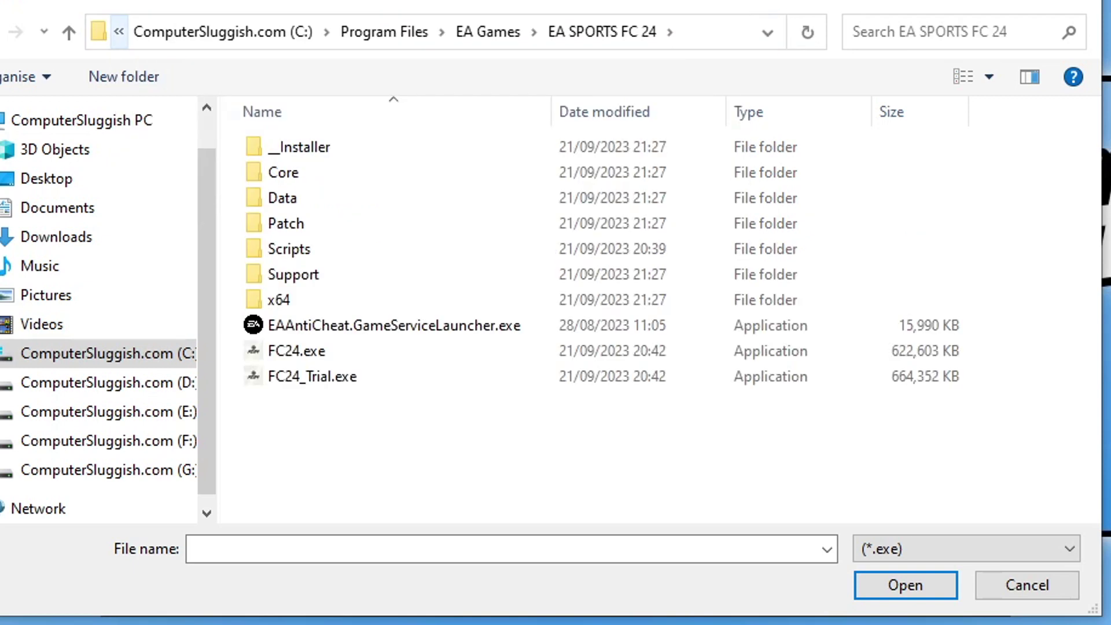
{"action": "left_click", "coordinate": [344, 356]}
{"action": "left_click", "coordinate": [906, 586]}
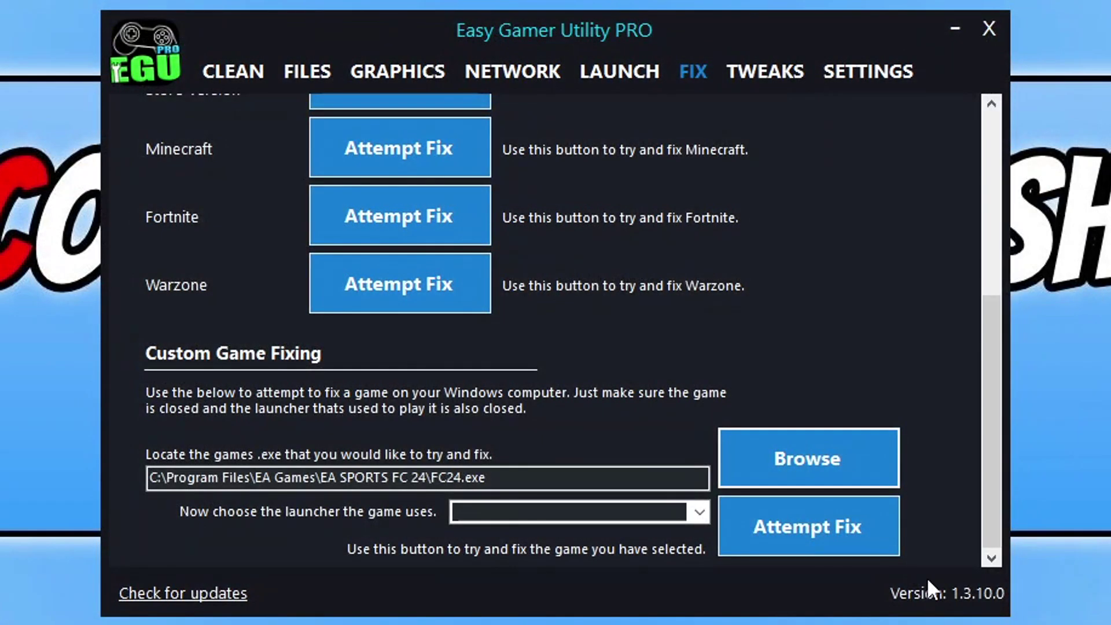
- Set EA App as the game's launcher and attempt the custom fix for FC24.exe
{"action": "left_click", "coordinate": [700, 513]}
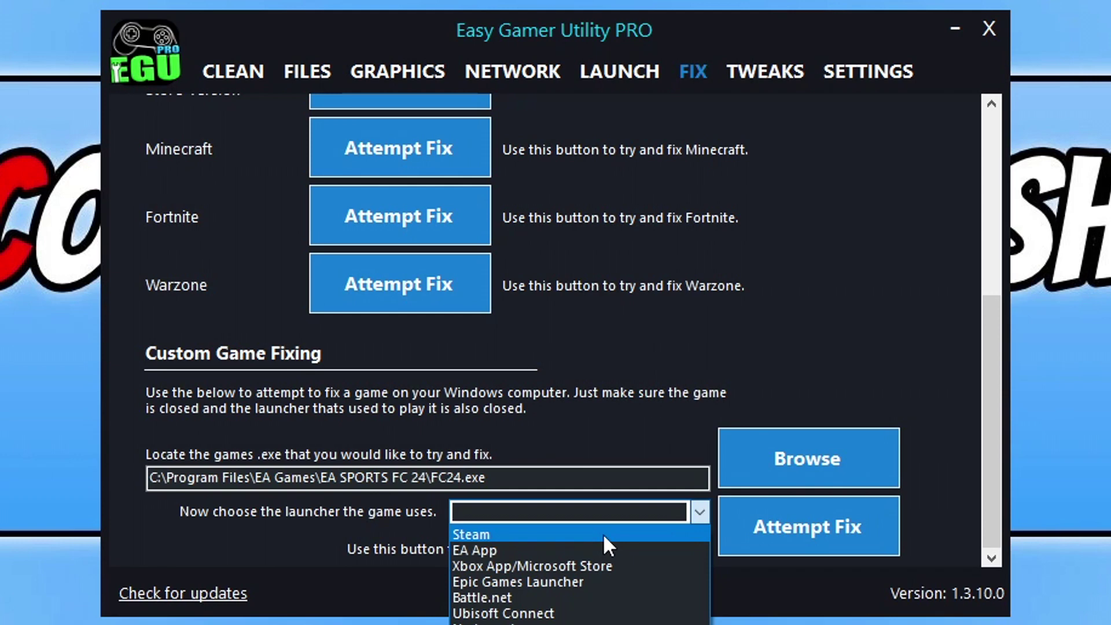
{"action": "left_click", "coordinate": [567, 546]}
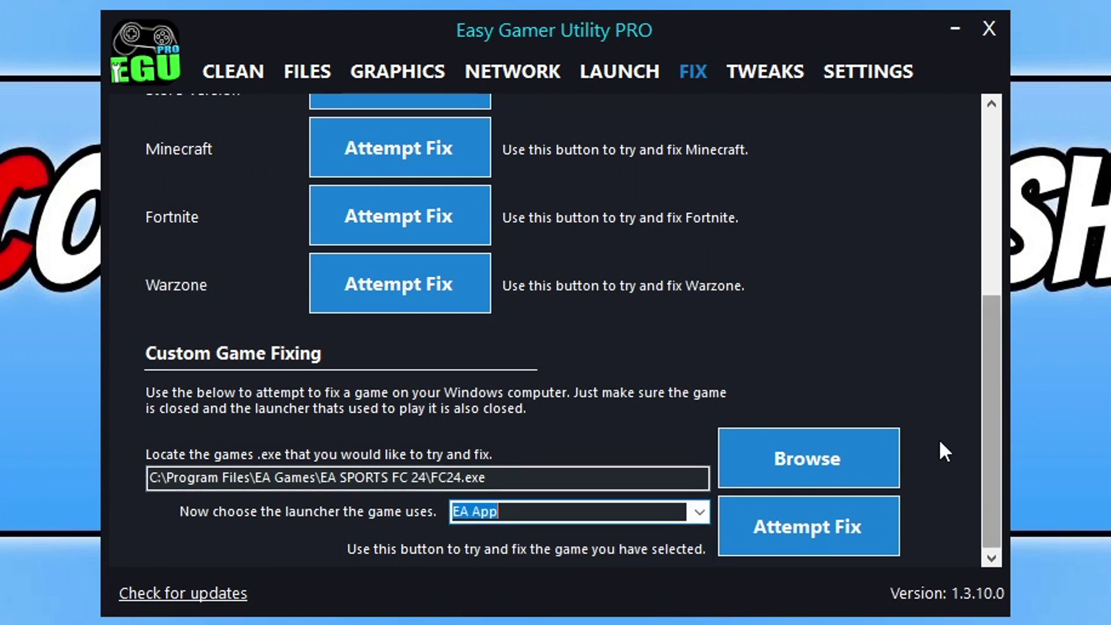
{"action": "left_click", "coordinate": [869, 529]}
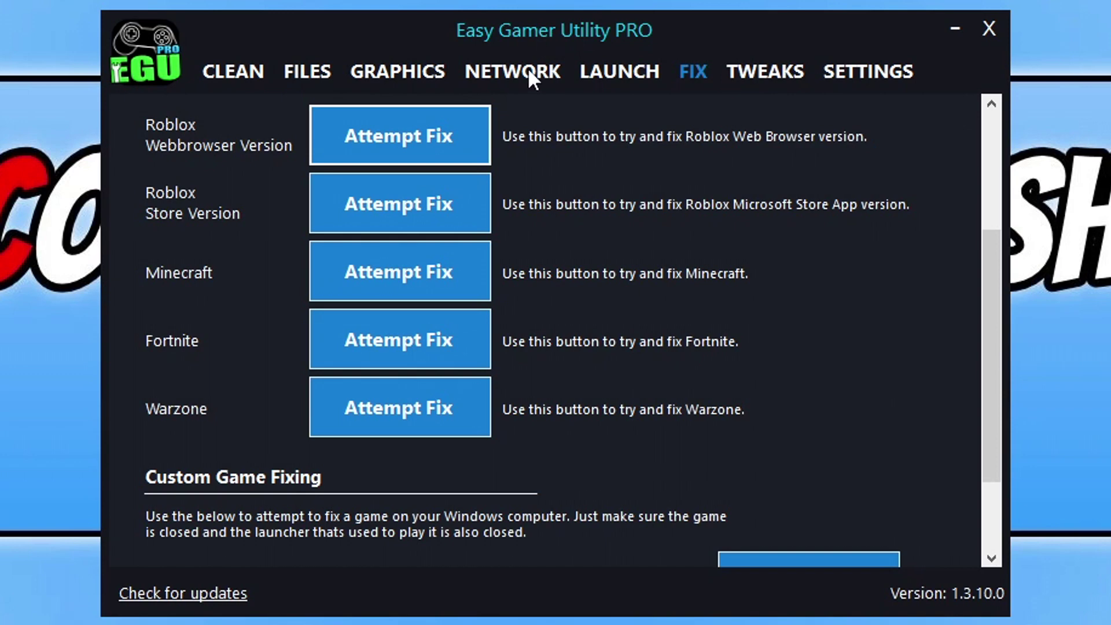
- Clear the DNS cache files and reset the network adapter with the network troubleshooting tools
{"action": "left_click", "coordinate": [531, 75]}
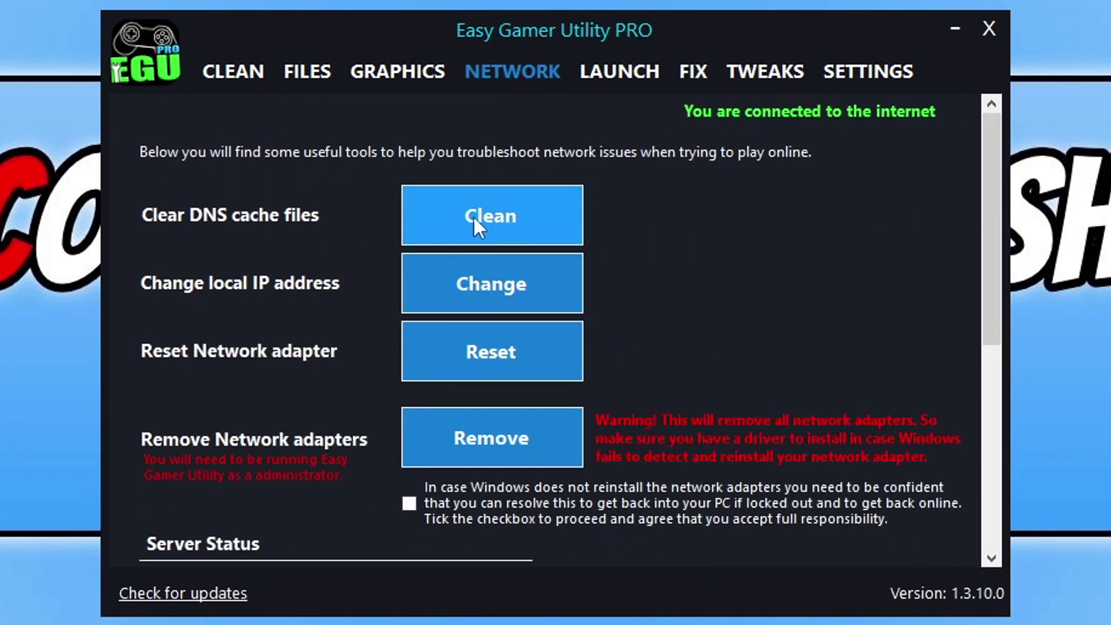
{"action": "left_click", "coordinate": [490, 221]}
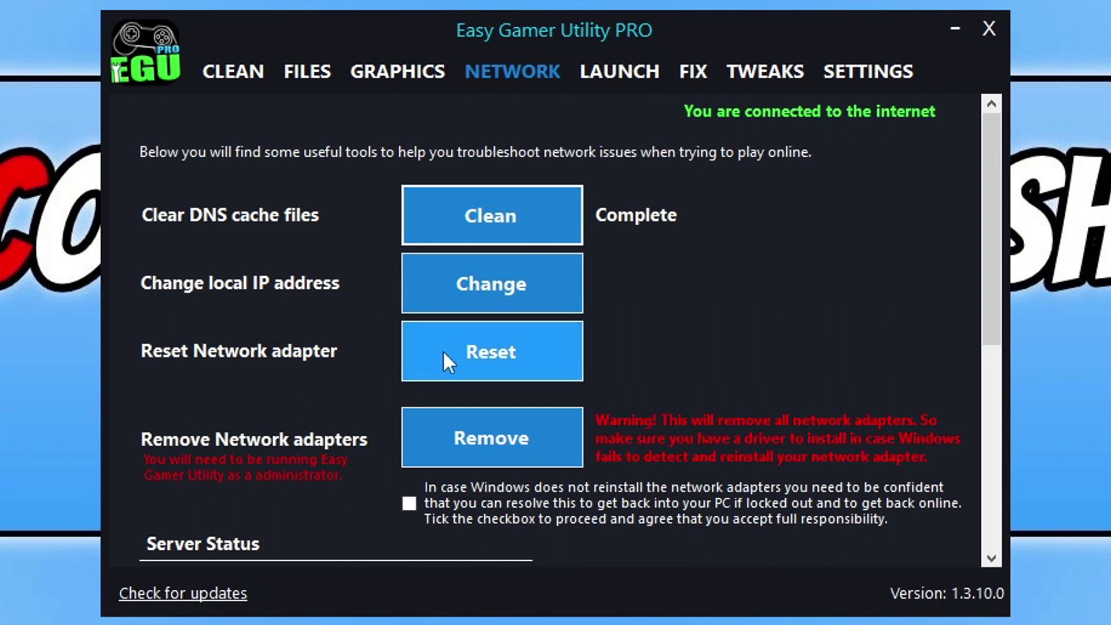
{"action": "left_click", "coordinate": [458, 353]}
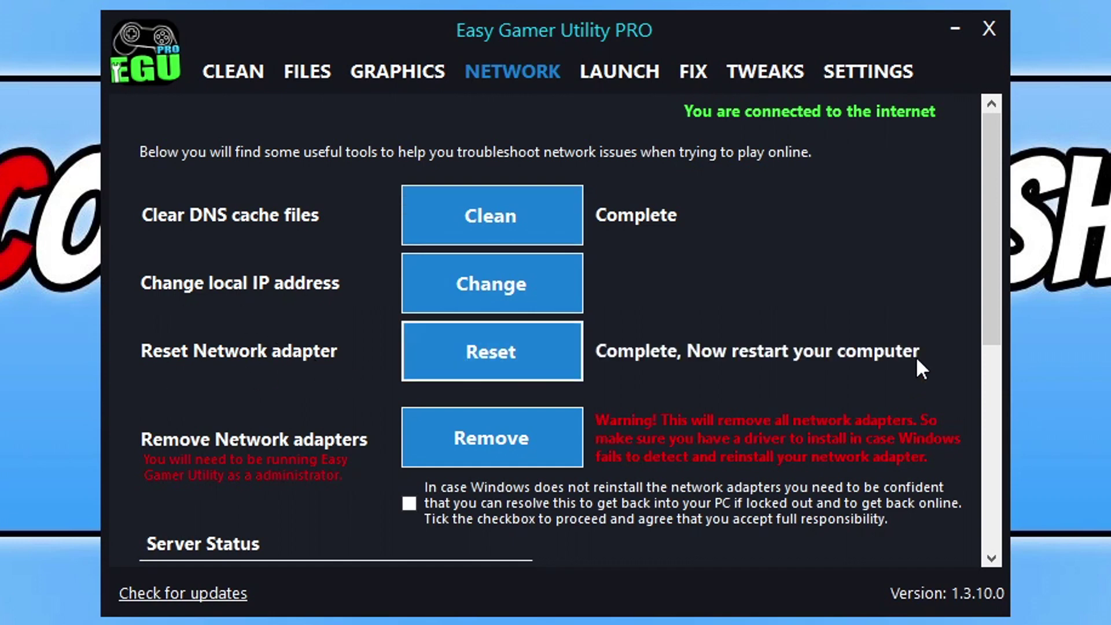